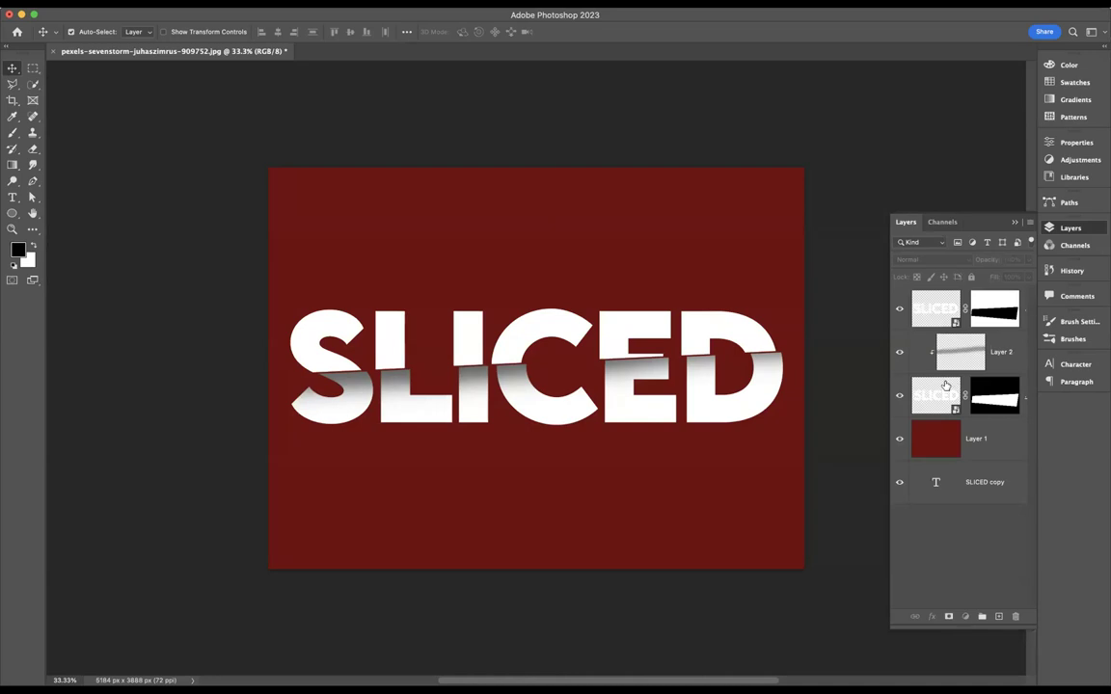
Step: Move the red layer below the SLICED copy text and rename it Background
{"action": "left_click", "coordinate": [932, 308], "text": "super"}
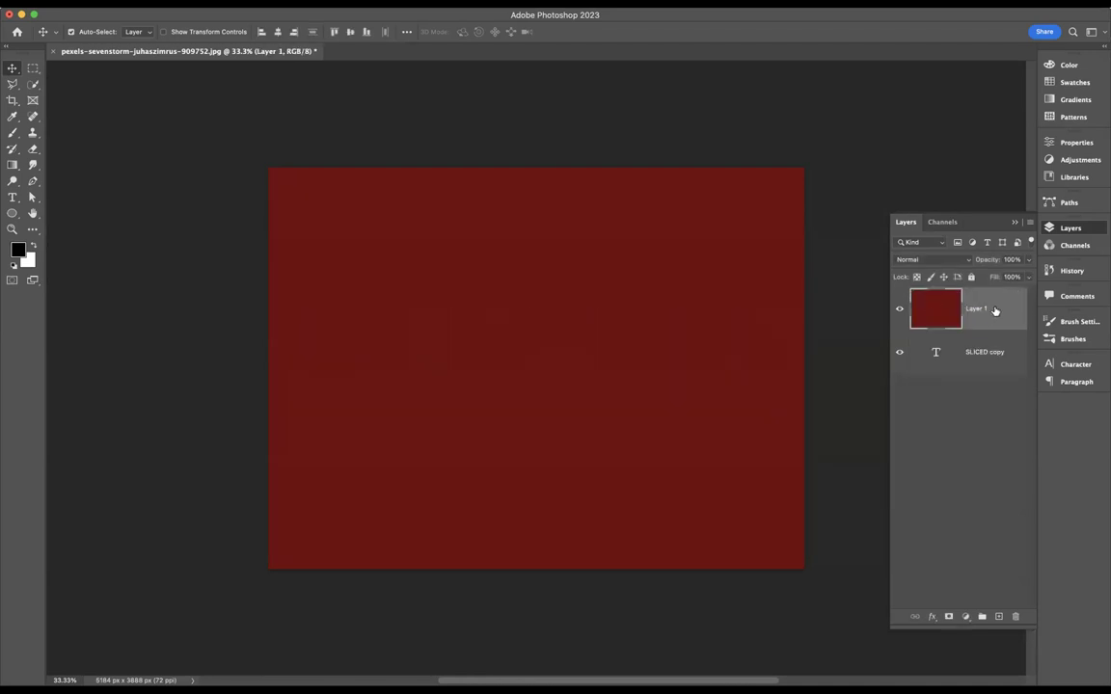
{"action": "left_click_drag", "start_coordinate": [995, 309], "coordinate": [992, 381]}
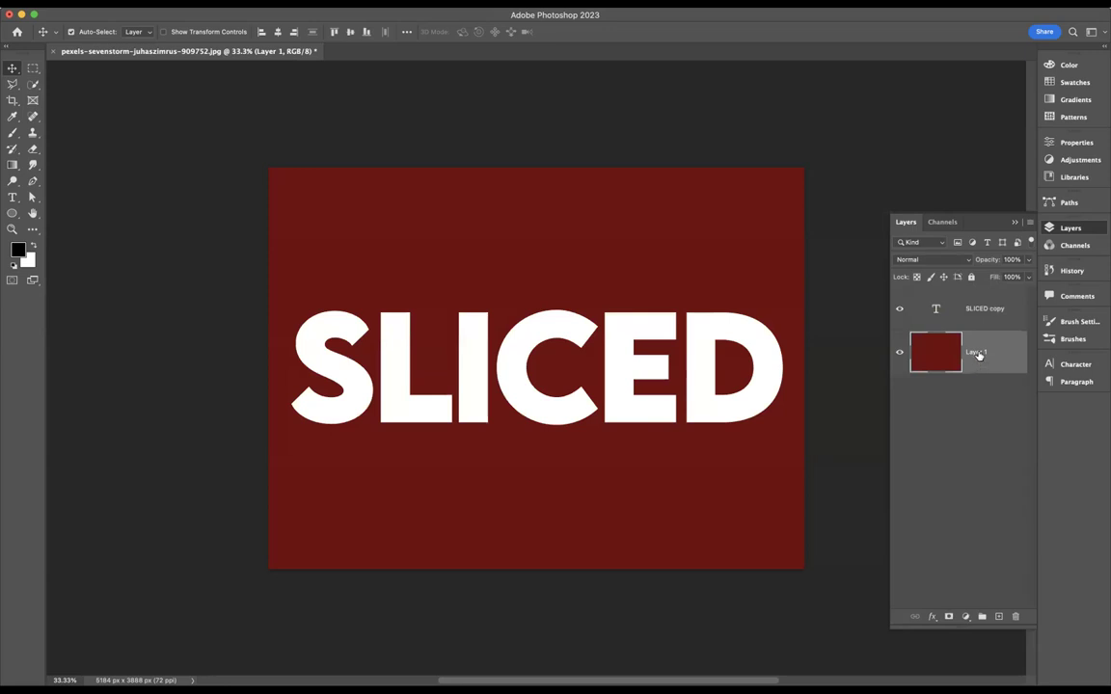
{"action": "double_click", "coordinate": [977, 352]}
{"action": "key", "text": "BackSpace"}
{"action": "type", "text": "Background"}
{"action": "key", "text": "Return"}
Step: Rename the SLICED copy text layer to SLICED and convert it to a smart object
{"action": "left_click", "coordinate": [978, 297]}
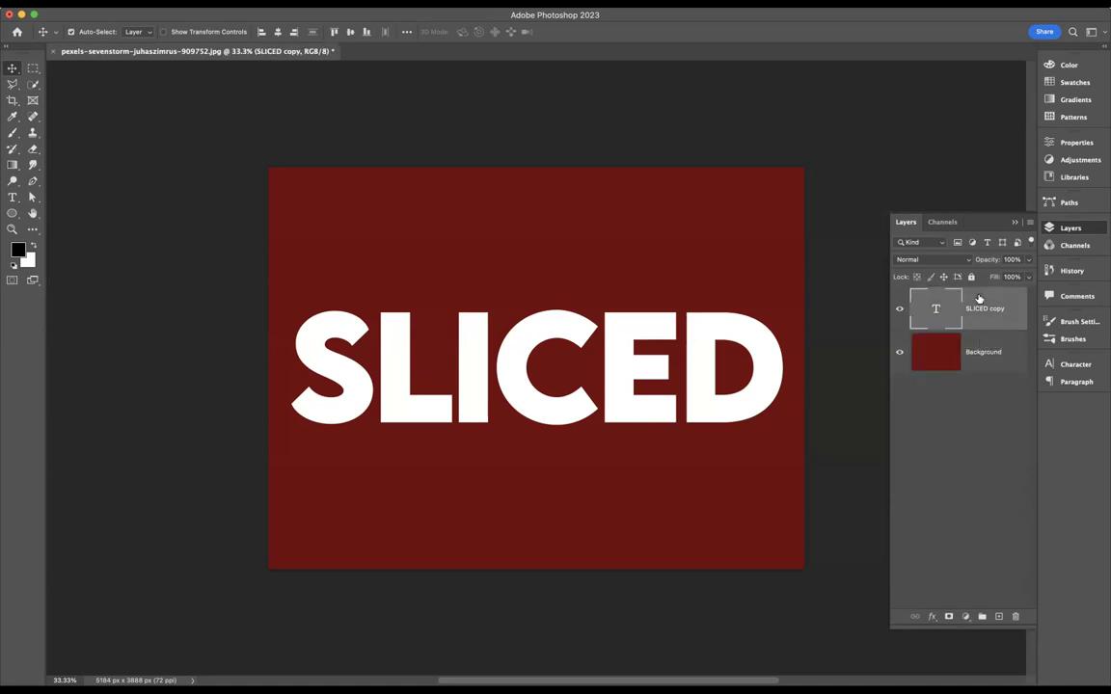
{"action": "double_click", "coordinate": [983, 308]}
{"action": "type", "text": "SLICED"}
{"action": "key", "text": "Return"}
{"action": "right_click", "coordinate": [1003, 306]}
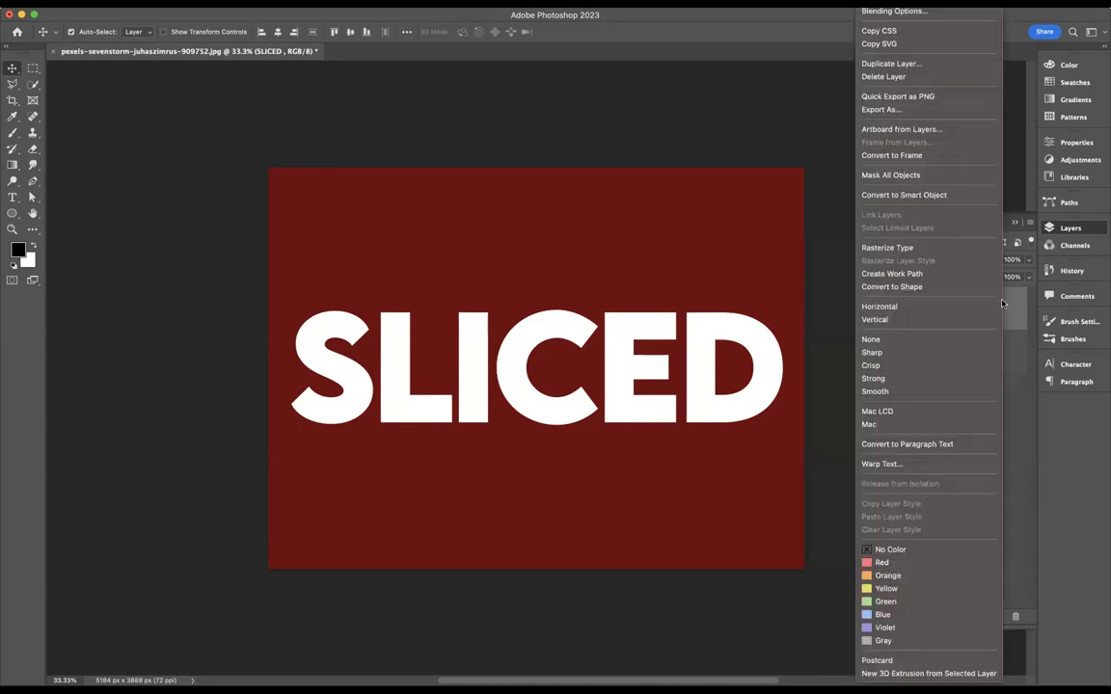
{"action": "left_click", "coordinate": [924, 195]}
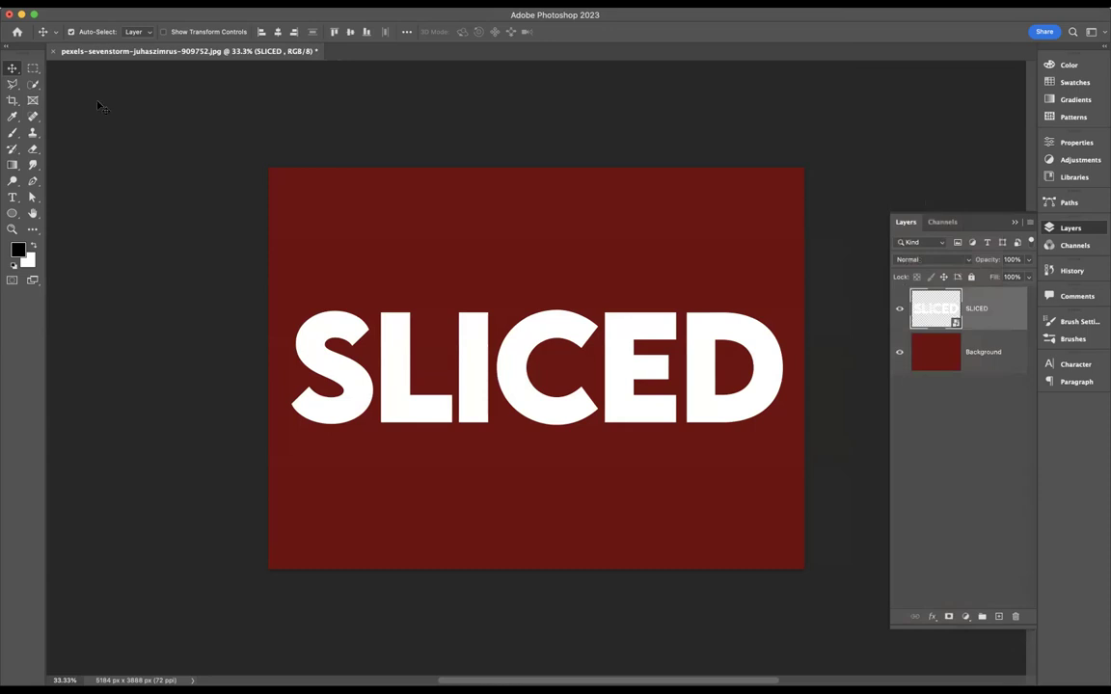
Step: Draw a tilted Polygonal Lasso selection around SLICED's lower half and turn it into a layer mask
{"action": "left_click", "coordinate": [9, 87]}
{"action": "right_click", "coordinate": [9, 87]}
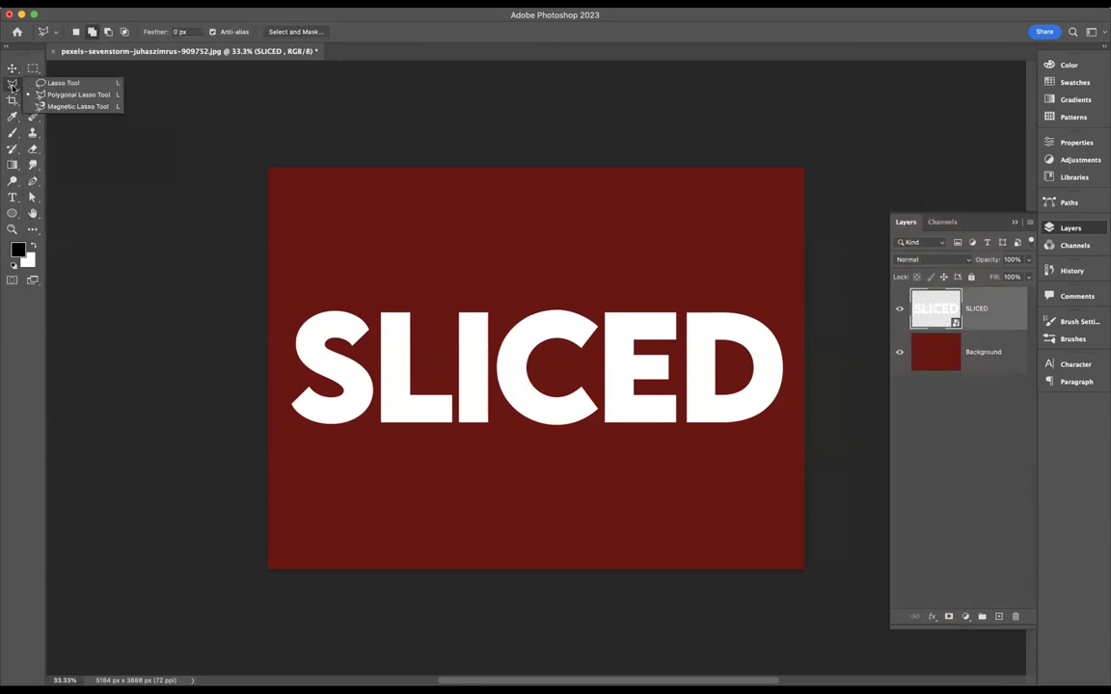
{"action": "left_click", "coordinate": [40, 94]}
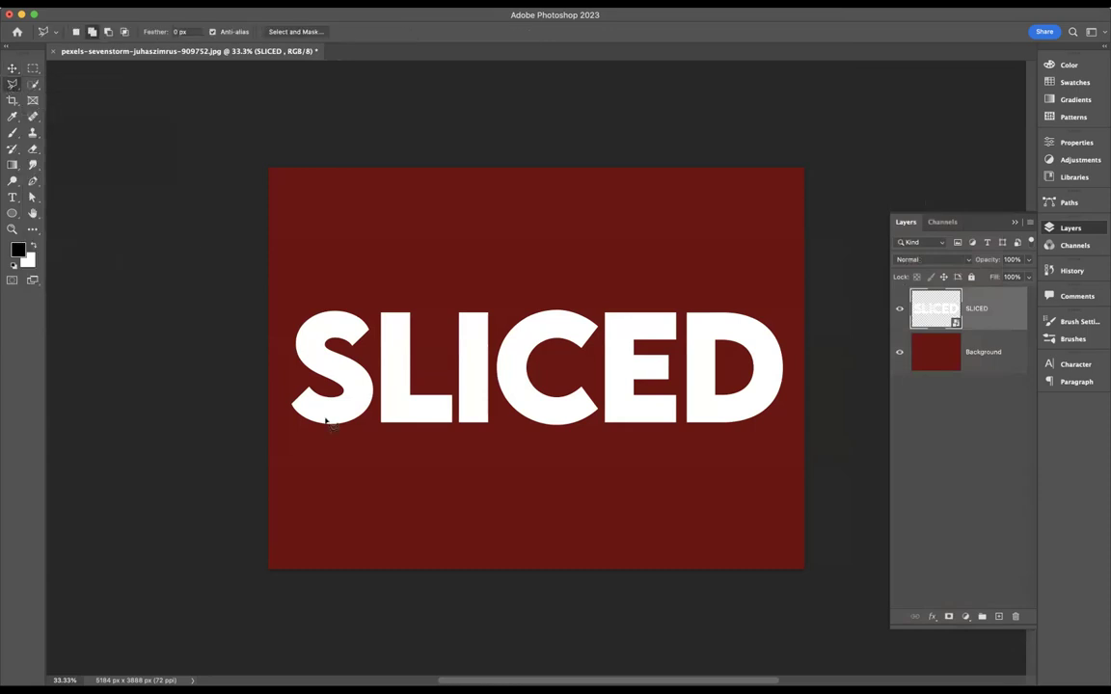
{"action": "left_click", "coordinate": [287, 384]}
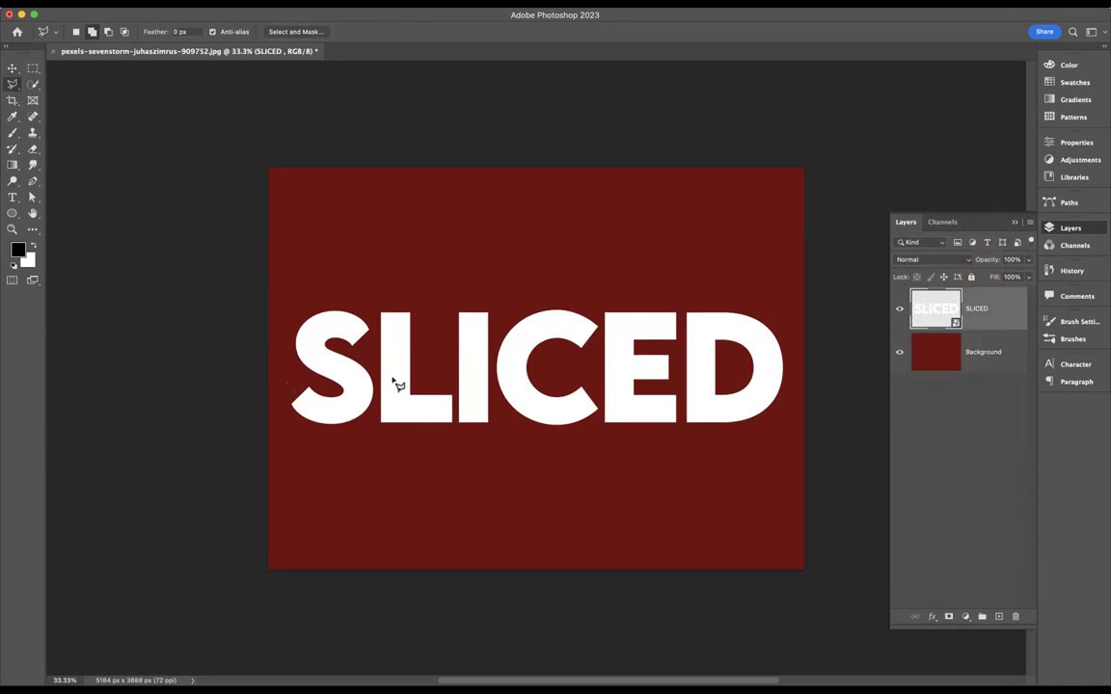
{"action": "left_click", "coordinate": [795, 351]}
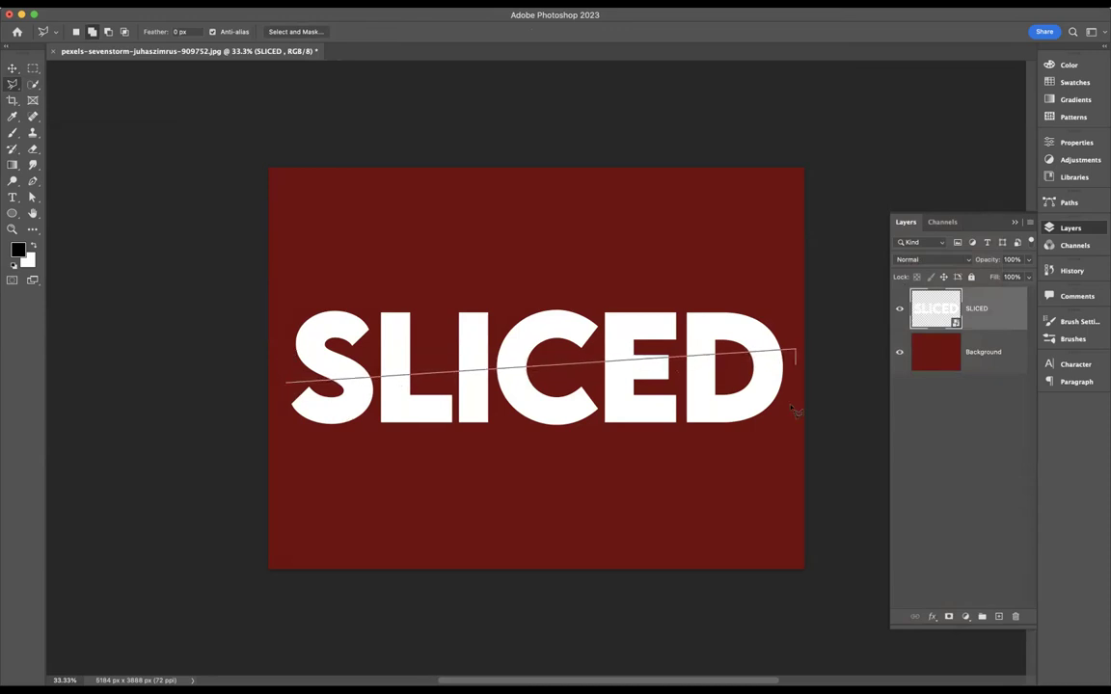
{"action": "left_click", "coordinate": [773, 461]}
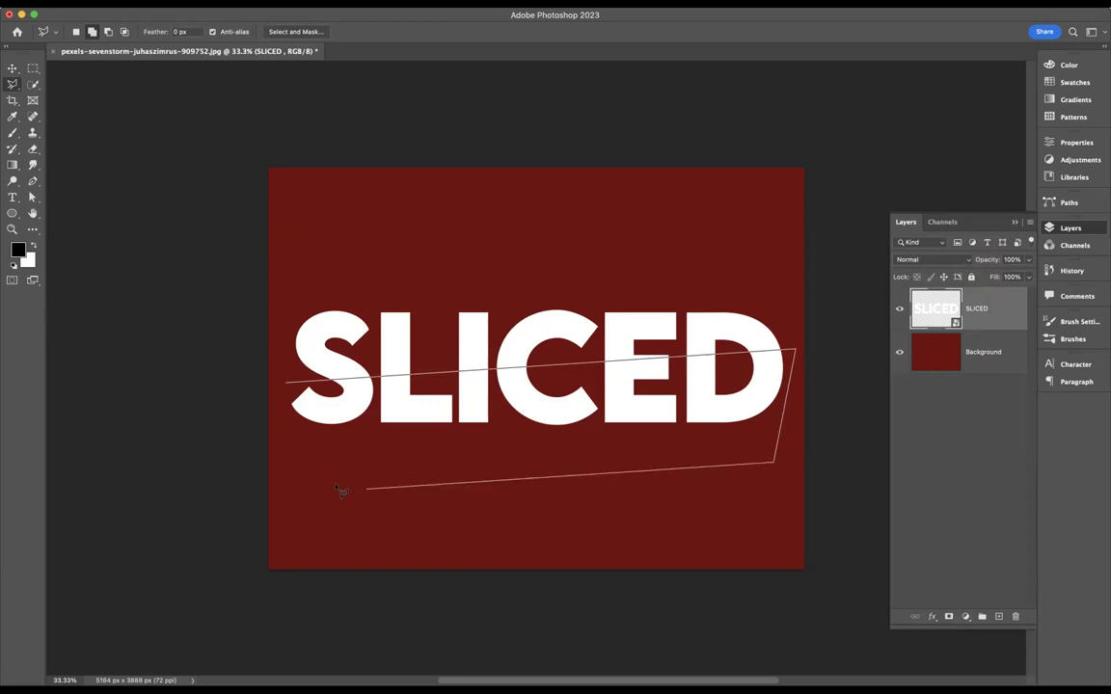
{"action": "left_click", "coordinate": [277, 451]}
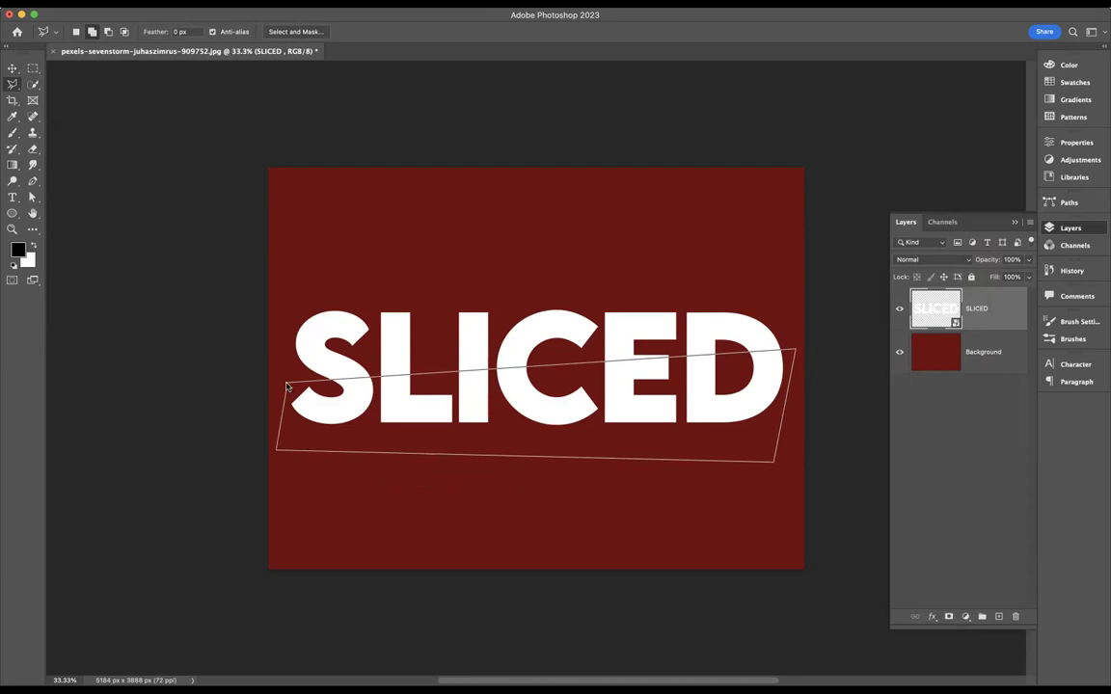
{"action": "left_click", "coordinate": [288, 388]}
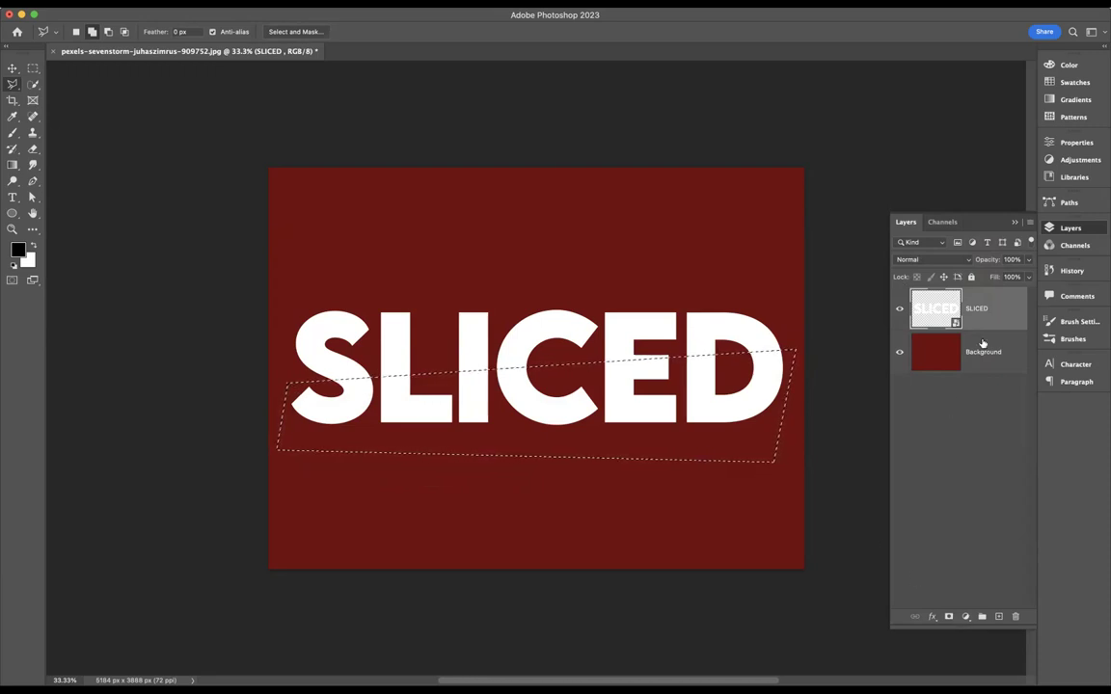
{"action": "left_click", "coordinate": [947, 618]}
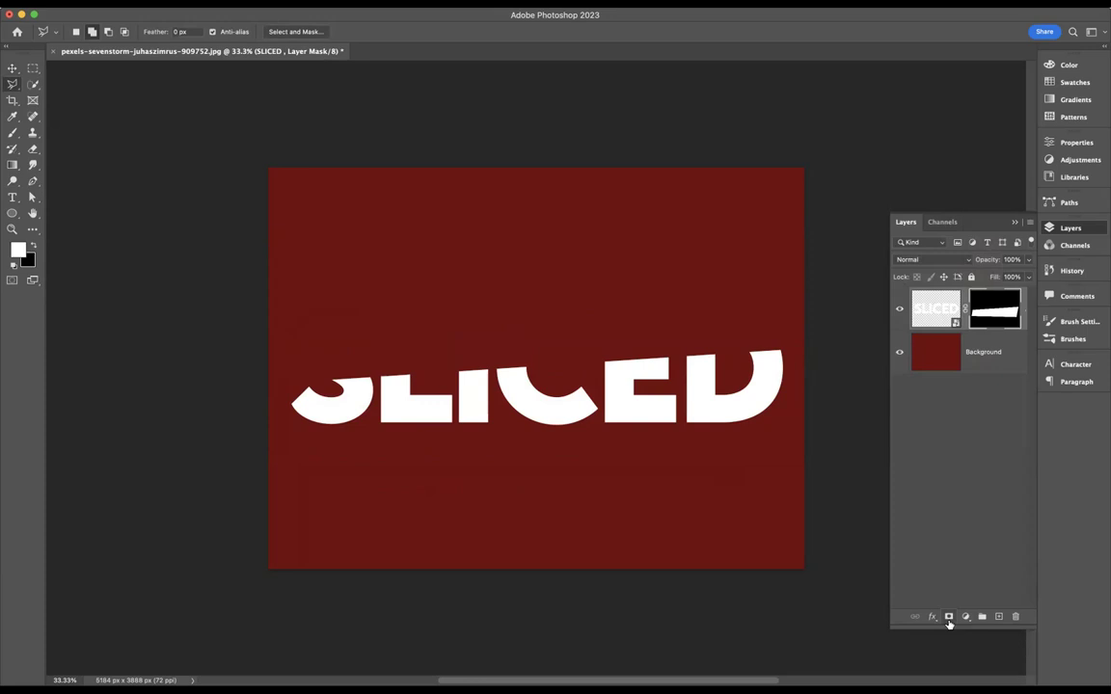
Step: Duplicate the masked SLICED layer and invert the copy's mask to reveal the upper half
{"action": "key", "text": "super+j"}
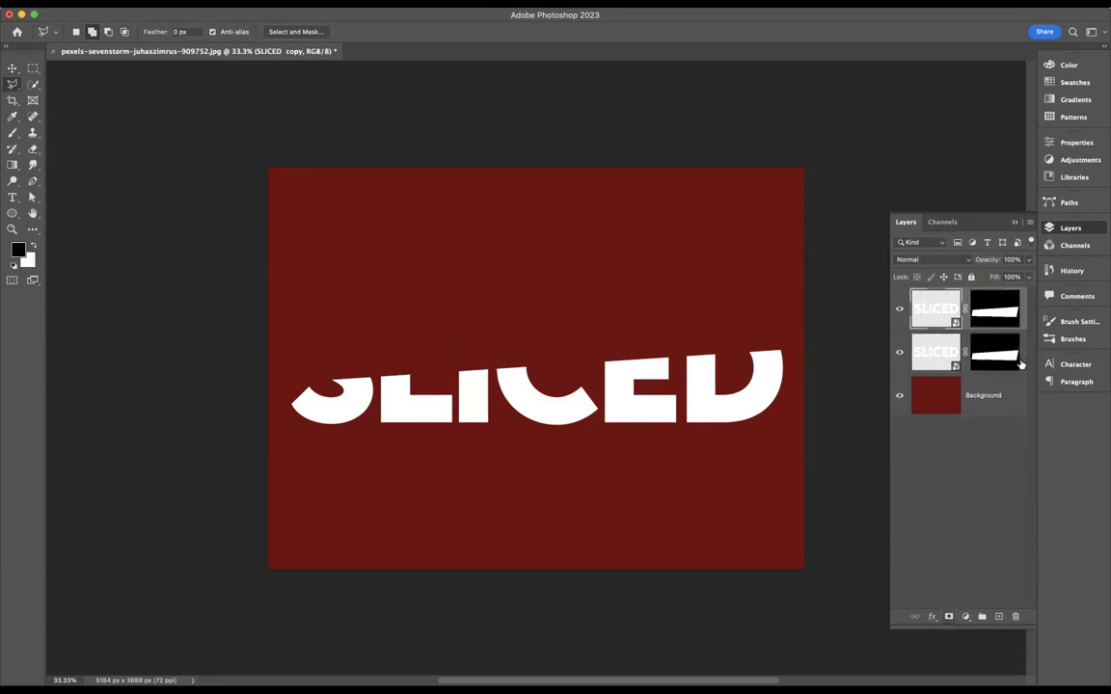
{"action": "left_click", "coordinate": [998, 318]}
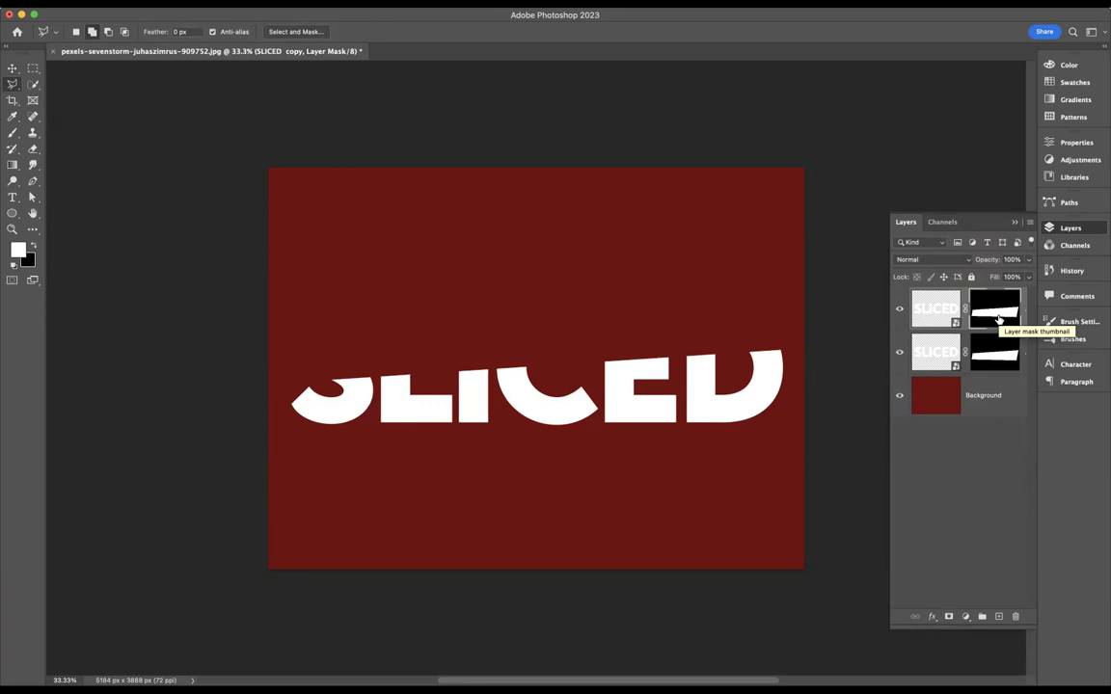
{"action": "left_click", "coordinate": [999, 318], "text": "shift"}
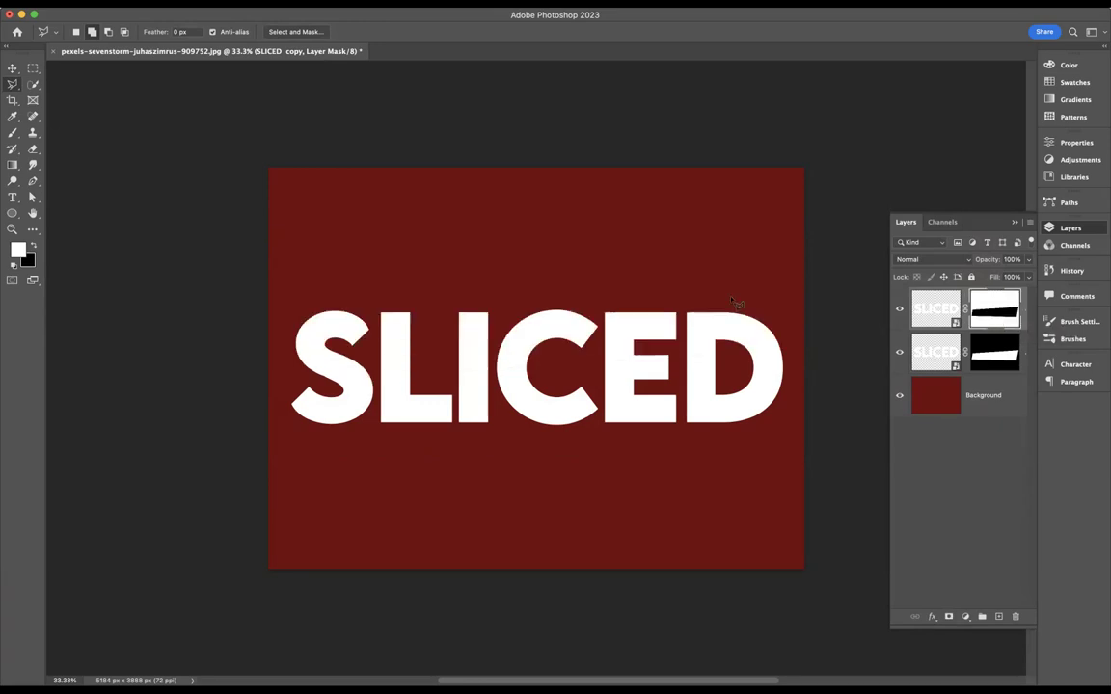
Step: Nudge the upper-half copy three steps left with the Move tool to offset the slice
{"action": "left_click", "coordinate": [14, 69]}
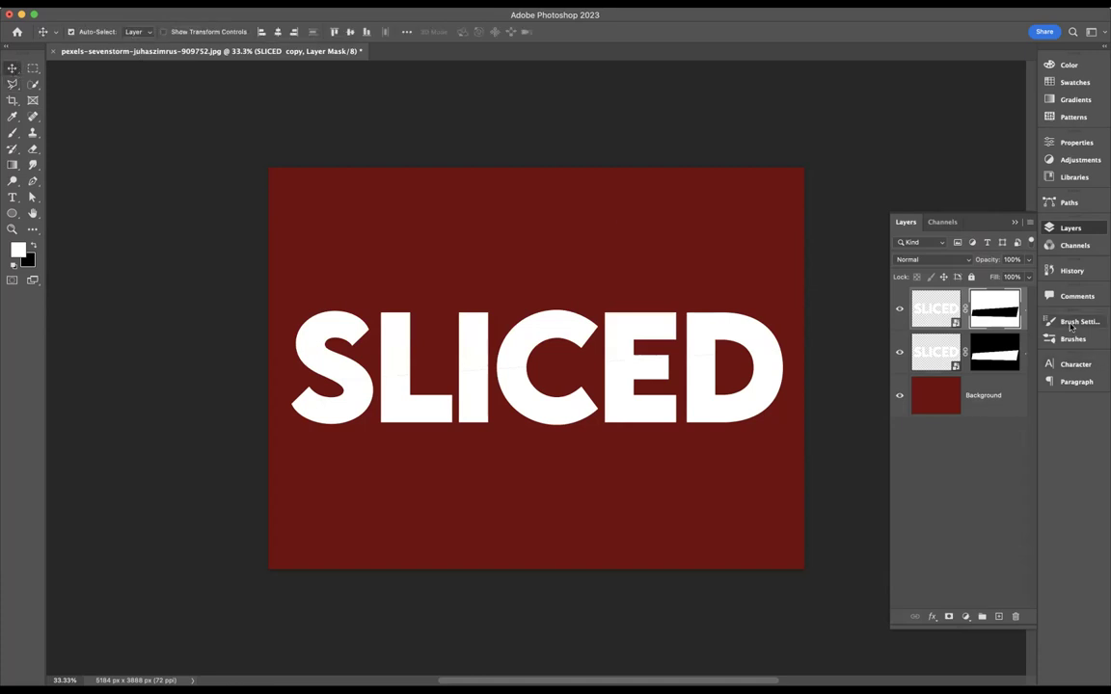
{"action": "left_click", "coordinate": [921, 304]}
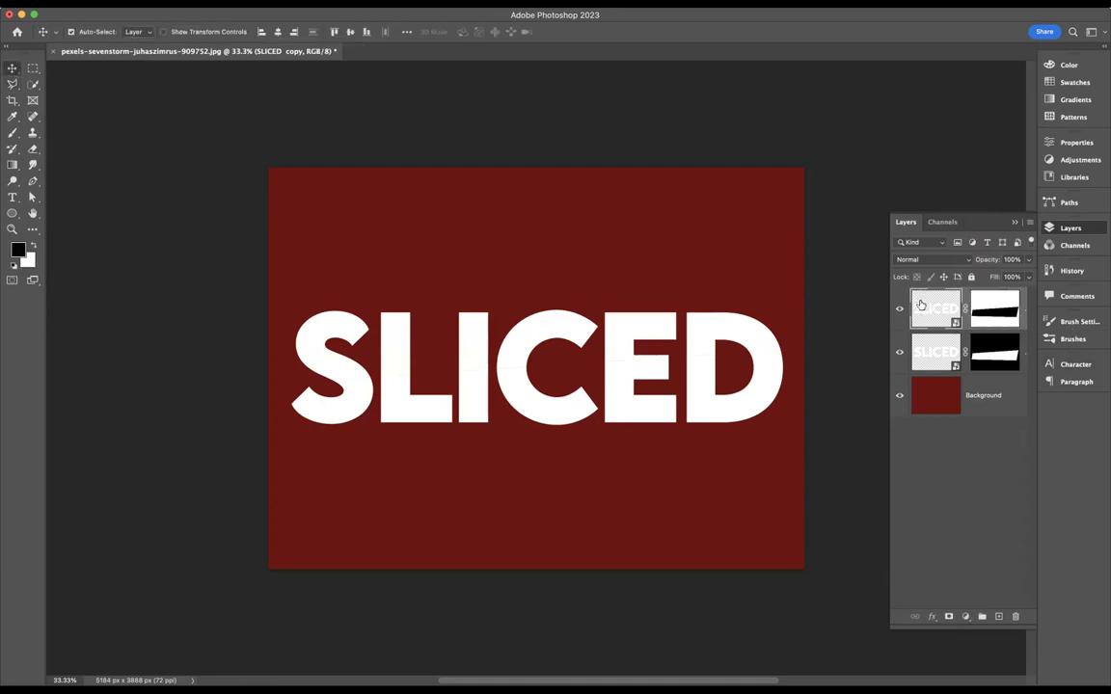
{"action": "key", "text": "Left"}
{"action": "key", "text": "Left"}
{"action": "key", "text": "Left"}
{"action": "key", "text": "Left"}
{"action": "key", "text": "Left"}
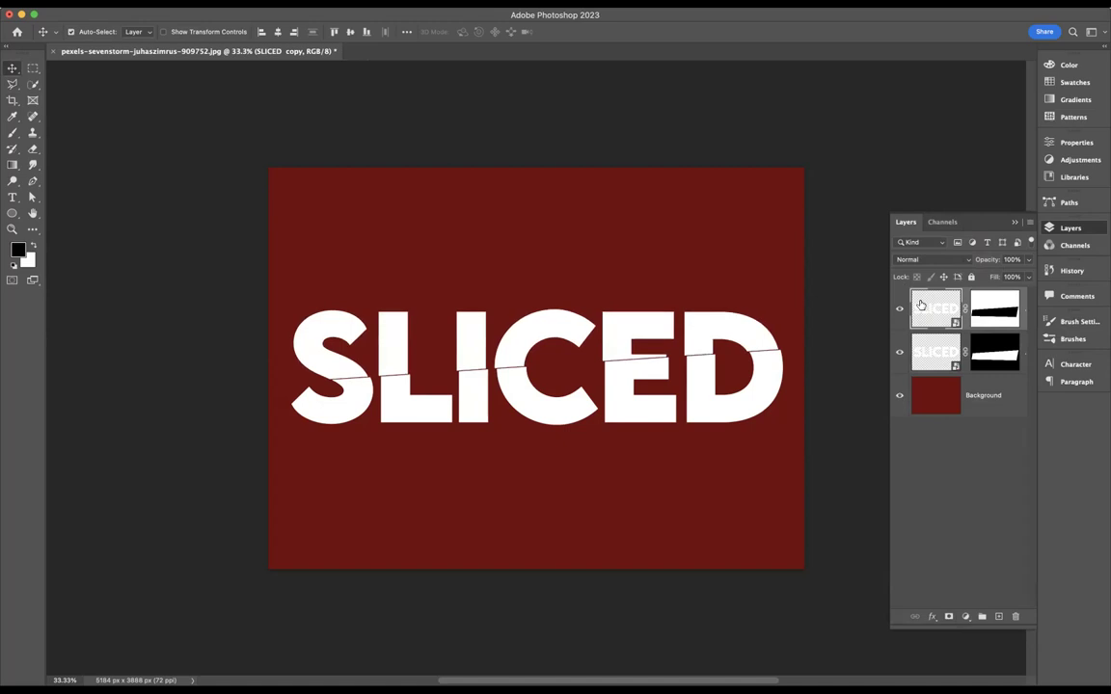
{"action": "key", "text": "Left"}
{"action": "key", "text": "Left"}
{"action": "key", "text": "Left"}
{"action": "key", "text": "Left"}
{"action": "key", "text": "Left"}
{"action": "key", "text": "Left"}
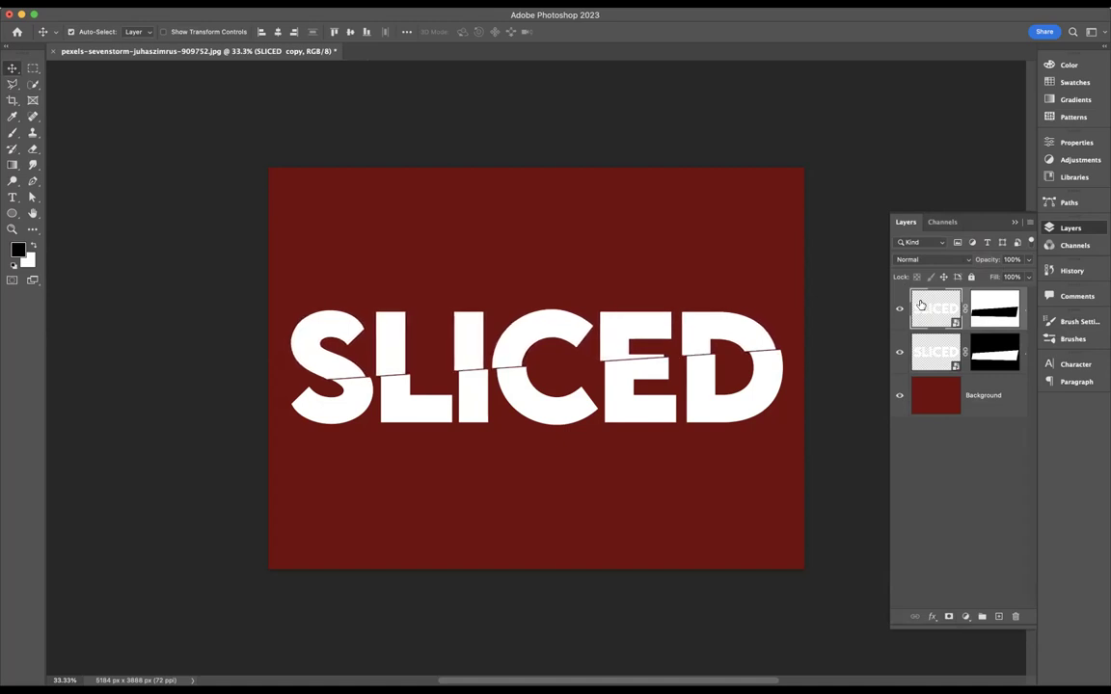
{"action": "key", "text": "Left"}
{"action": "key", "text": "Left"}
{"action": "key", "text": "Left"}
{"action": "key", "text": "Left"}
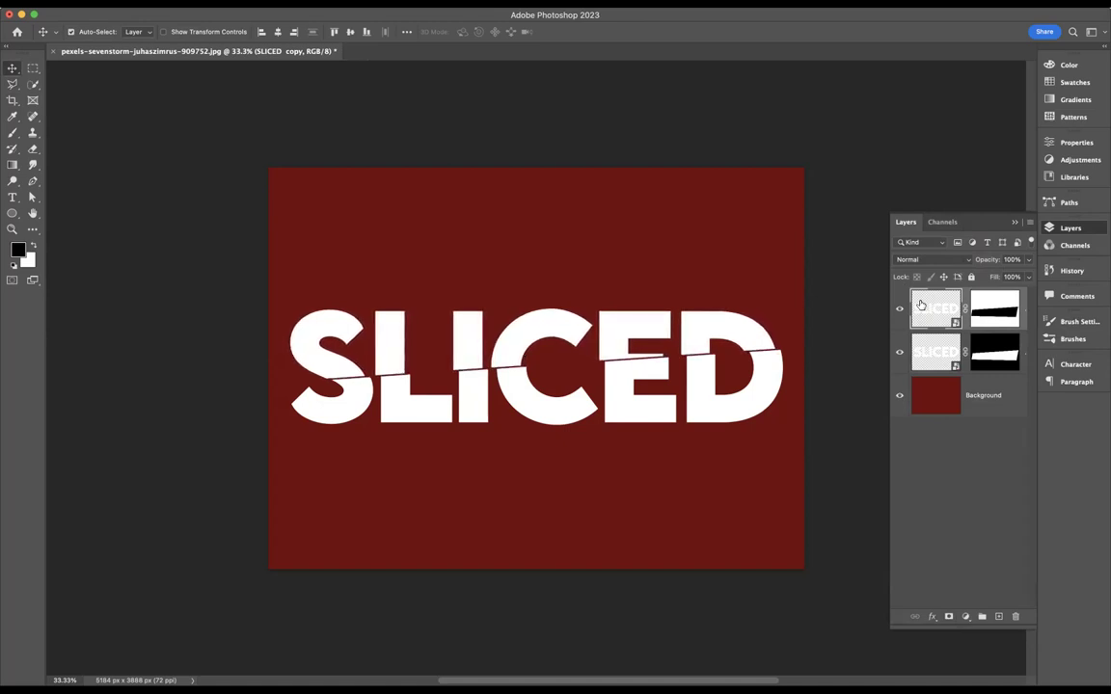
{"action": "left_click", "coordinate": [940, 362]}
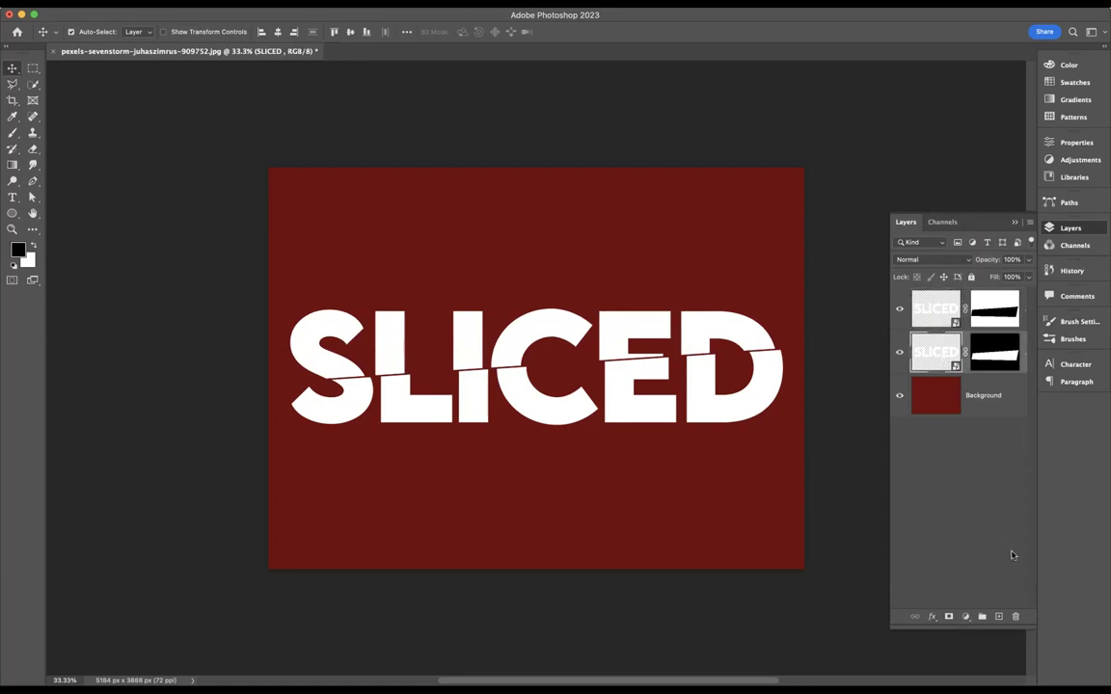
Step: Add a new empty layer clipped to the lower SLICED half
{"action": "left_click", "coordinate": [999, 616]}
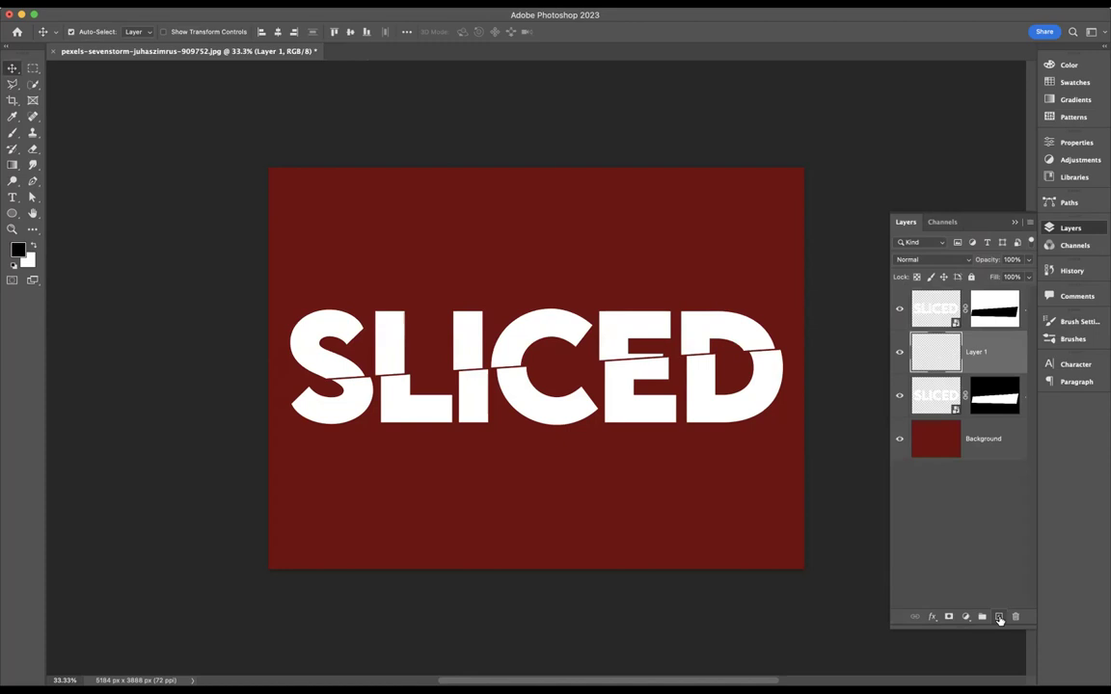
{"action": "right_click", "coordinate": [1002, 352]}
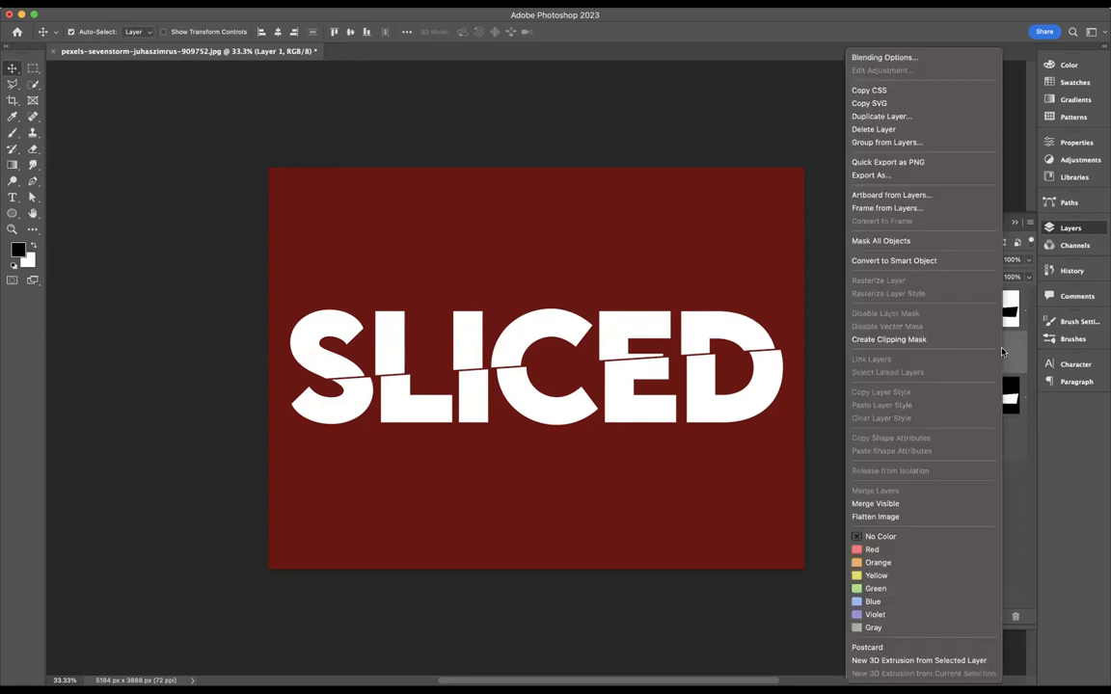
{"action": "left_click", "coordinate": [914, 340]}
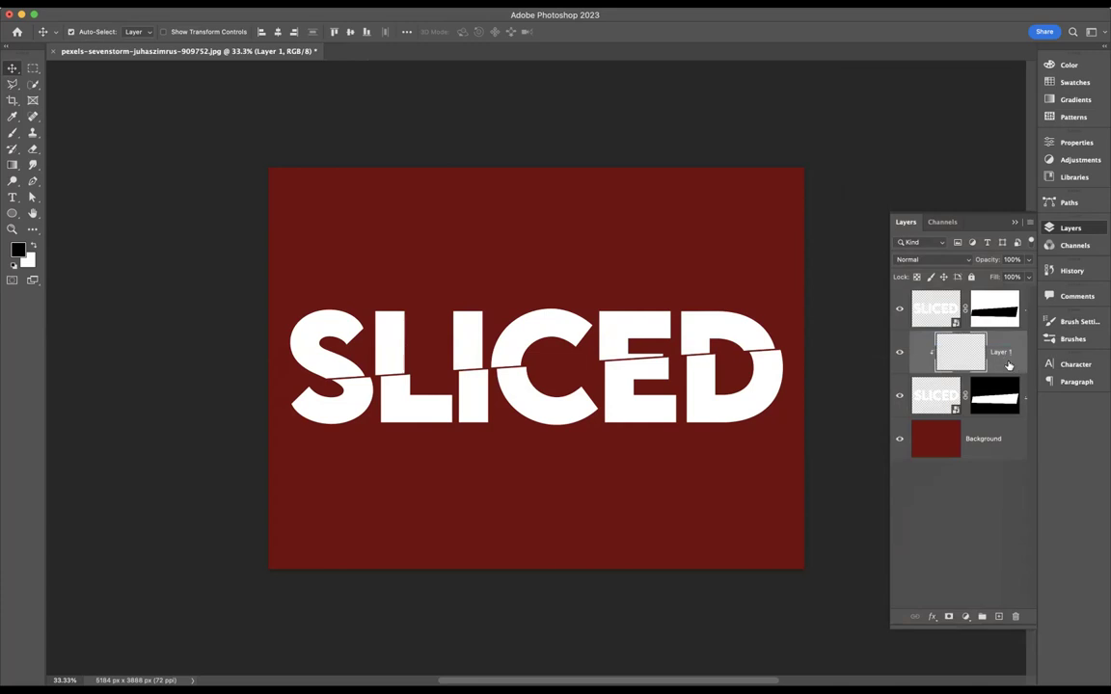
Step: Paint a soft grey brush shadow just below the slice line from S to D
{"action": "left_click", "coordinate": [13, 132]}
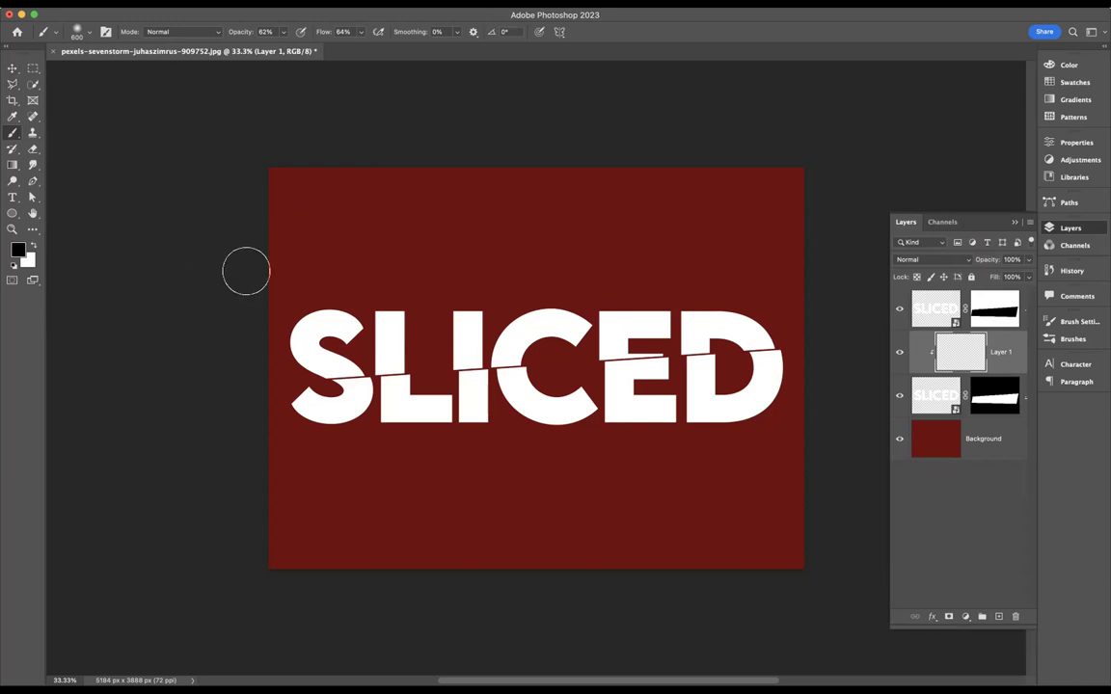
{"action": "mouse_move", "coordinate": [279, 333]}
{"action": "left_mouse_down"}
{"action": "mouse_move", "coordinate": [564, 355]}
{"action": "mouse_move", "coordinate": [819, 355]}
{"action": "left_mouse_up"}
{"action": "key", "text": "super+z"}
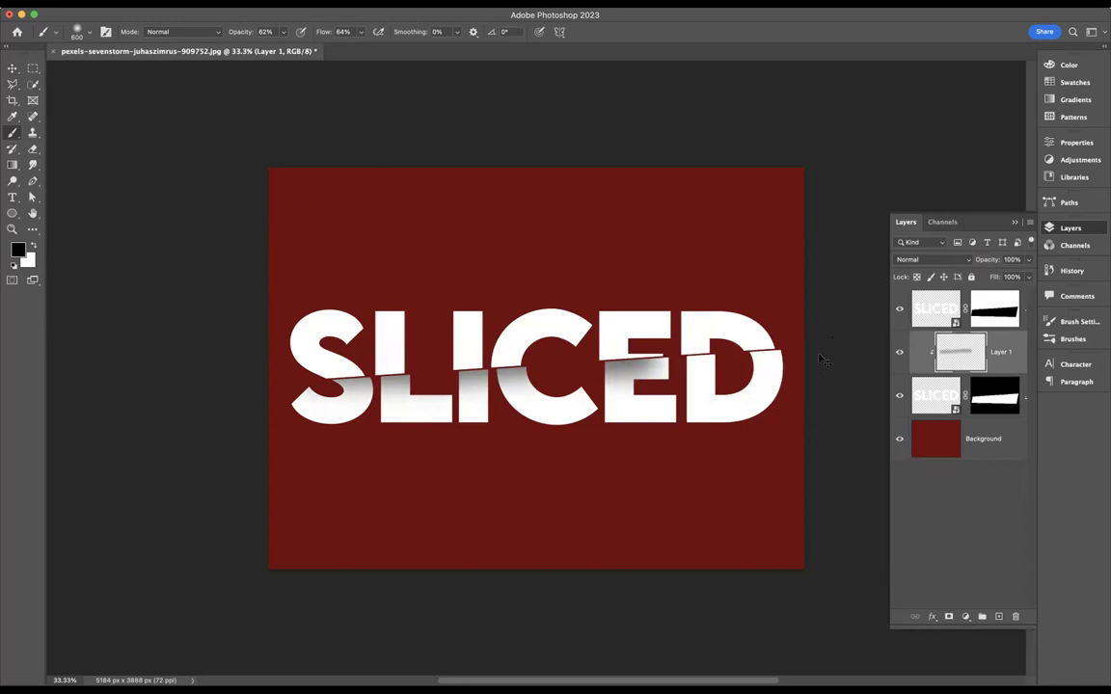
{"action": "key", "text": "super+shift+s"}
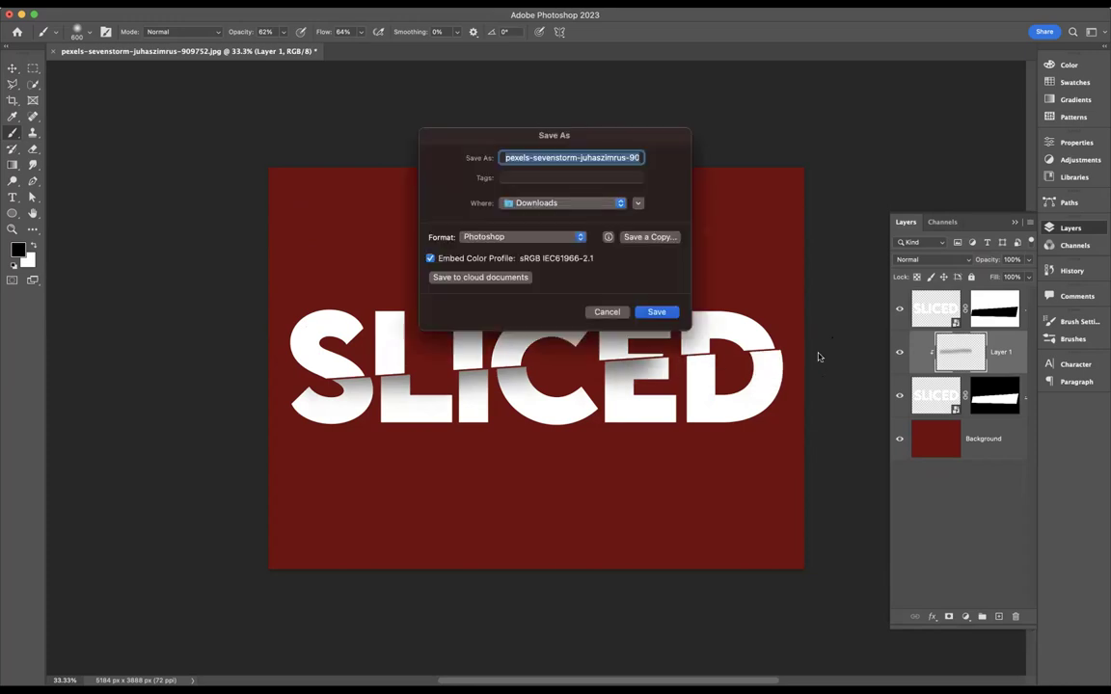
{"action": "left_click", "coordinate": [610, 312]}
{"action": "key", "text": "super+shift+z"}
{"action": "key", "text": "super+z"}
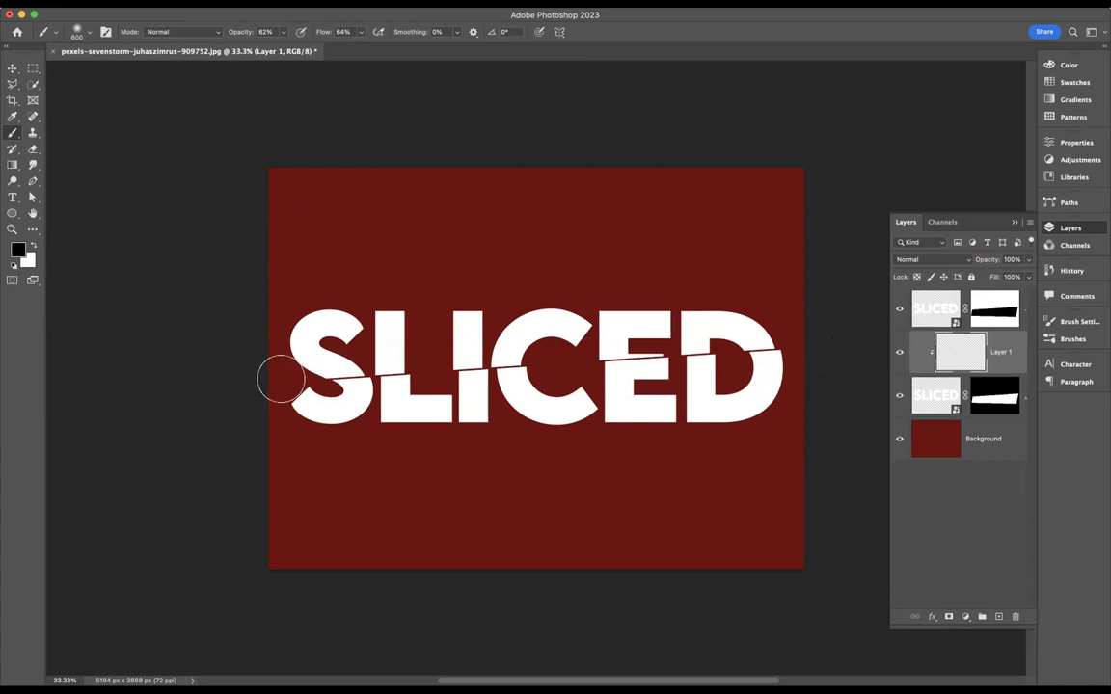
{"action": "mouse_move", "coordinate": [307, 376]}
{"action": "left_mouse_down"}
{"action": "mouse_move", "coordinate": [313, 359]}
{"action": "mouse_move", "coordinate": [502, 339]}
{"action": "mouse_move", "coordinate": [788, 343]}
{"action": "left_mouse_up"}
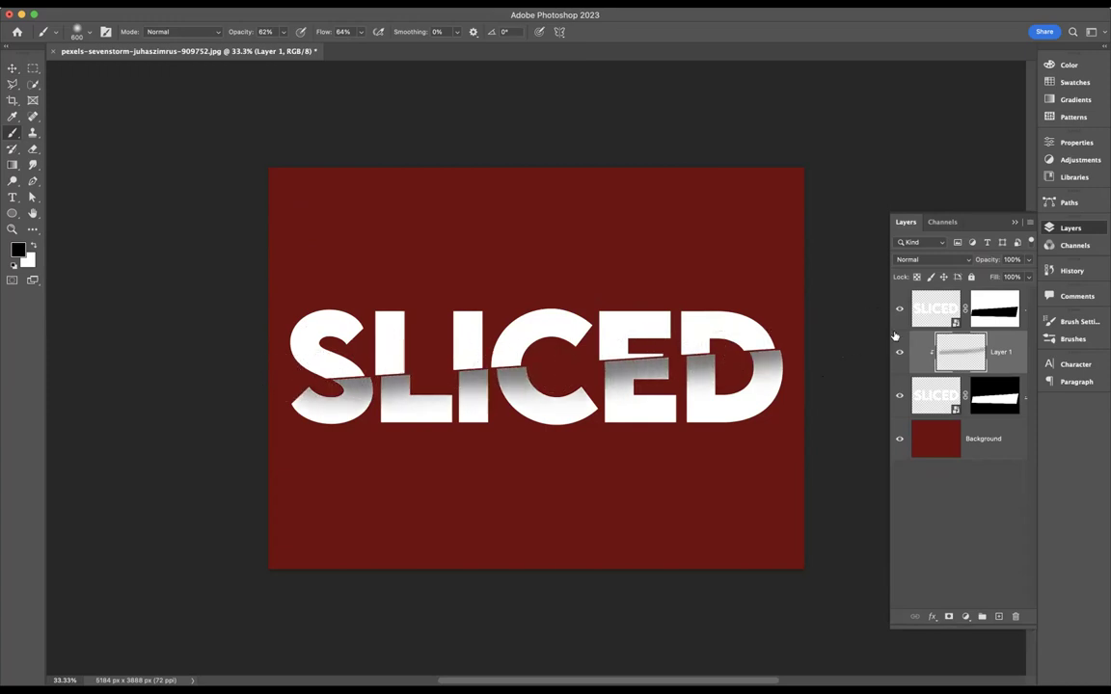
{"action": "key", "text": "f"}
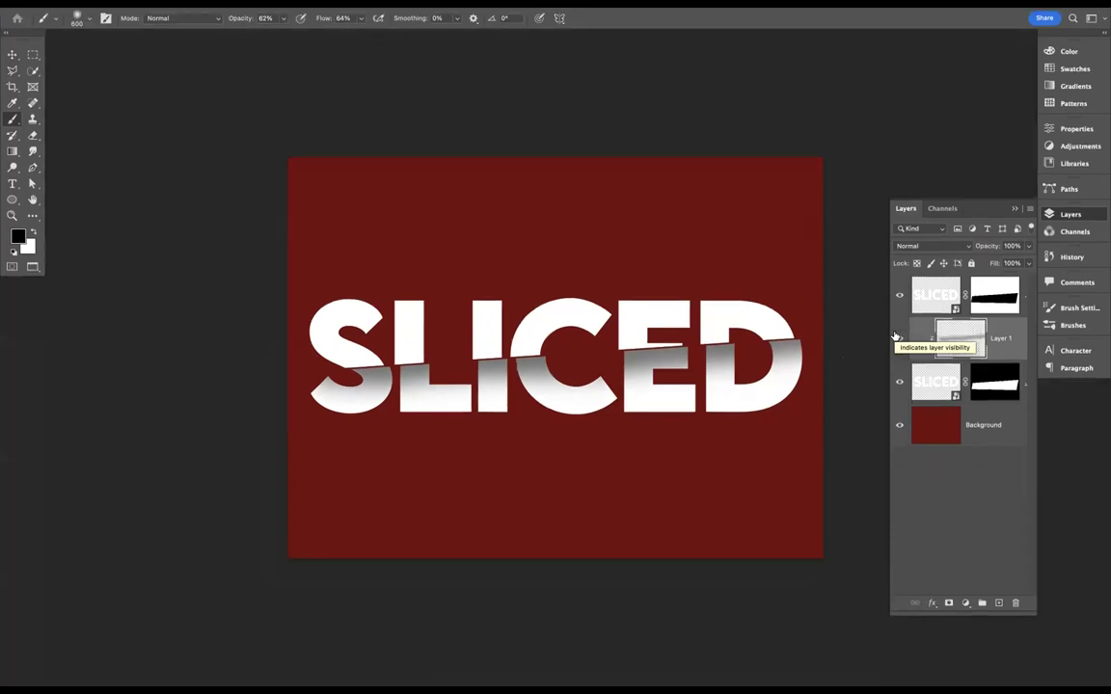